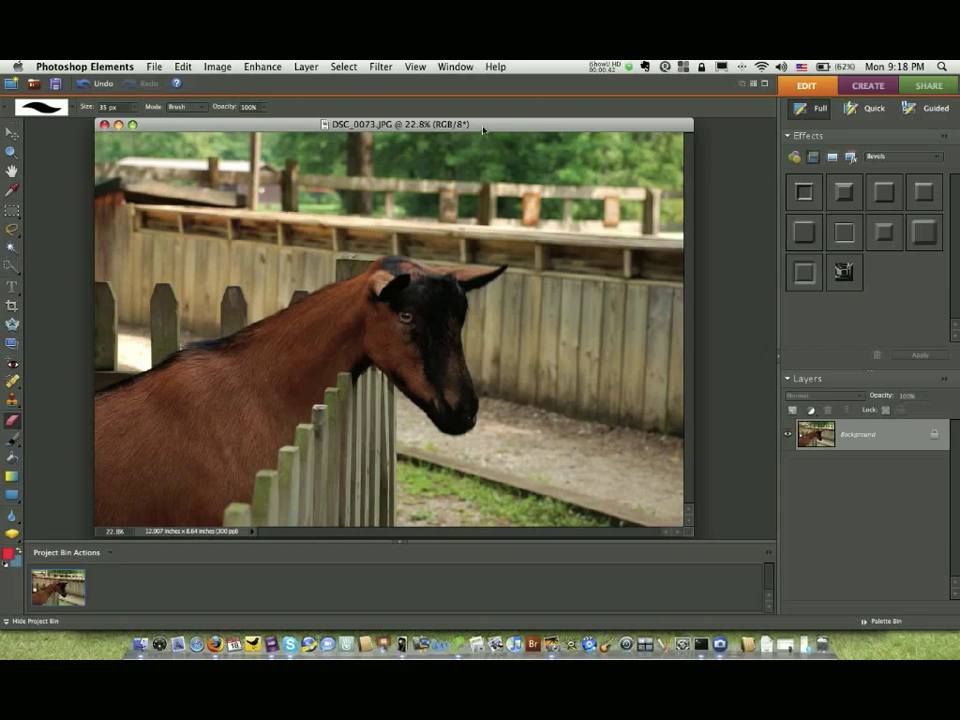
Quick-select the goat's neck, back and head, adding the ear tip
drag(483, 128, 467, 129)
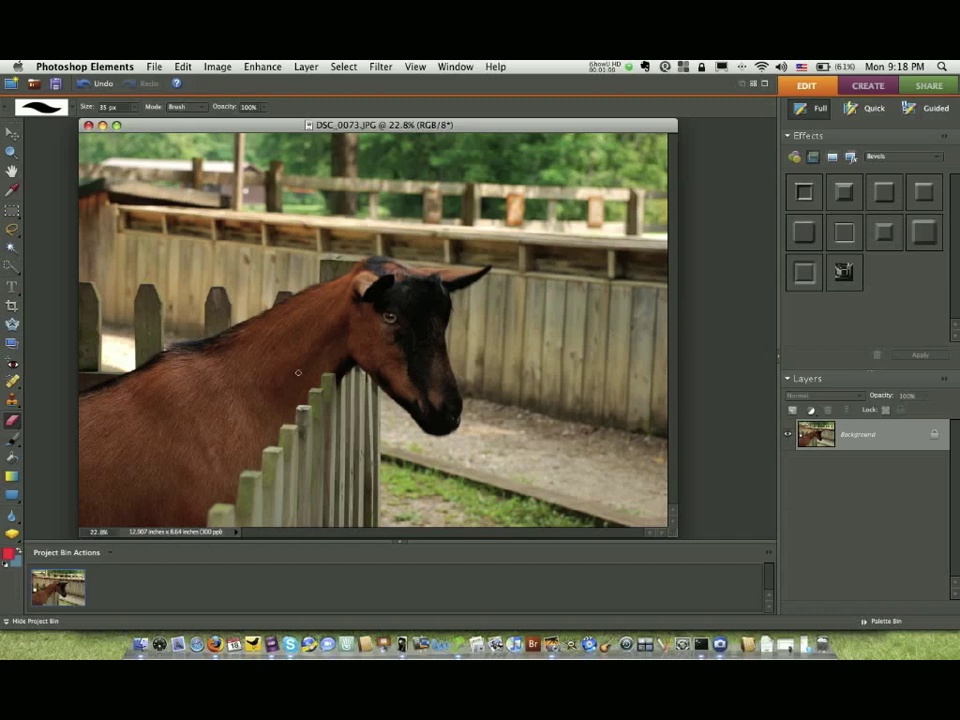
click(12, 266)
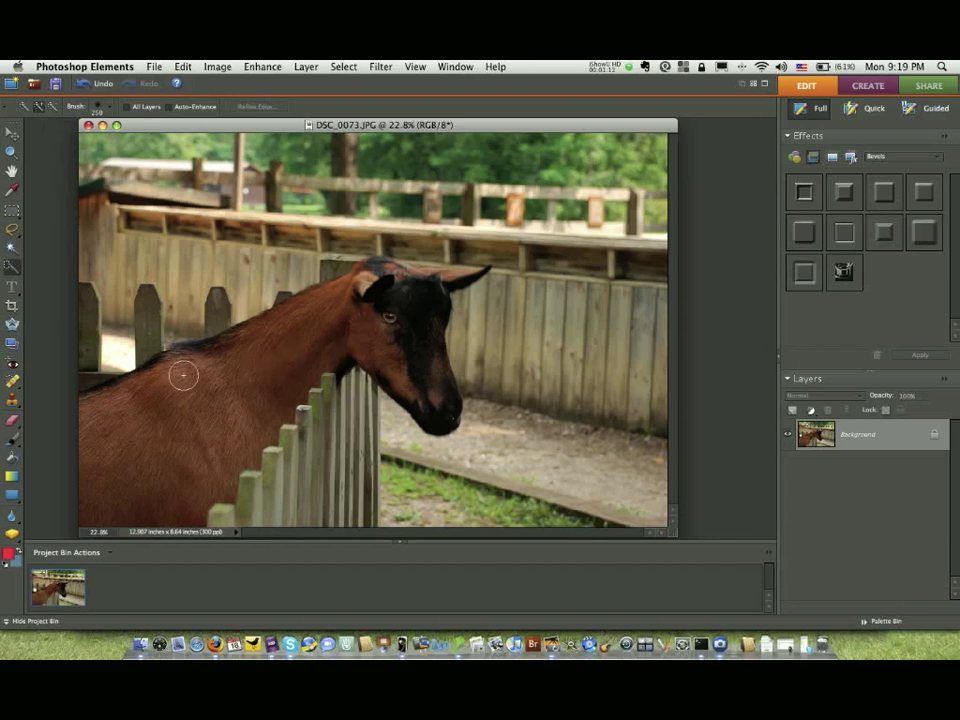
mouse_move(184, 375)
mouse_down()
mouse_move(356, 304)
mouse_move(377, 279)
mouse_up()
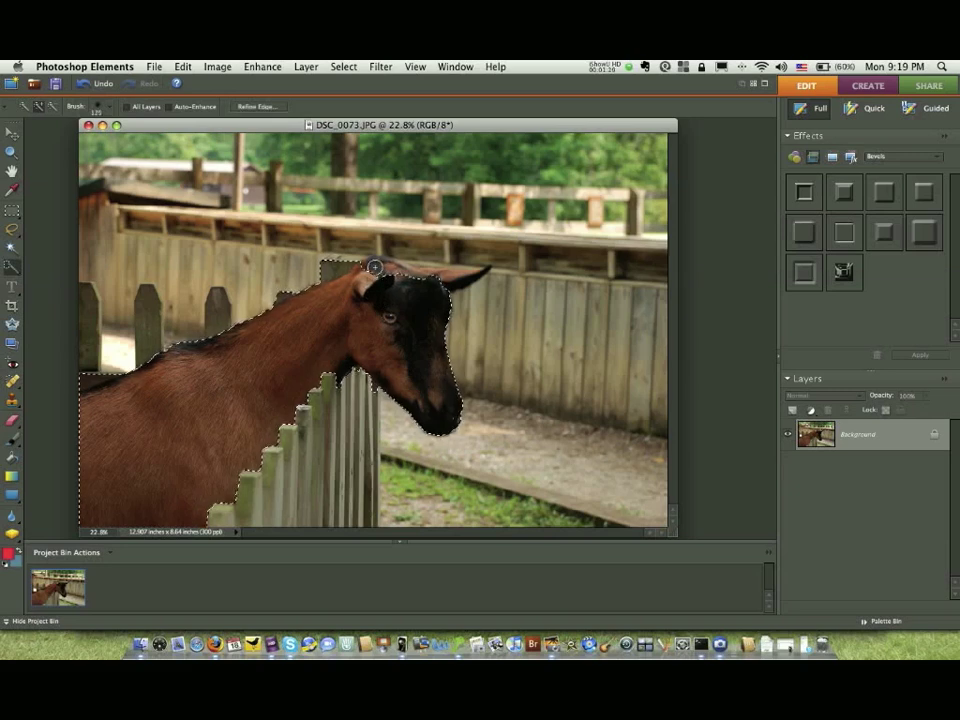
click(440, 282)
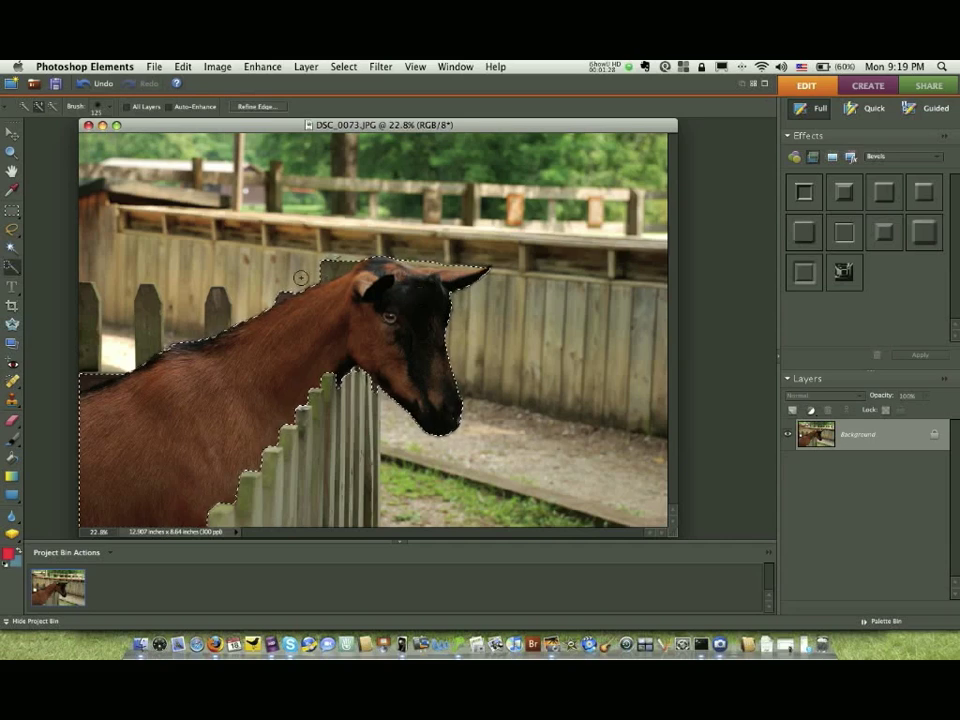
Subtract the shoulder and lower body from the selection, then add back the top of the head
click(52, 105)
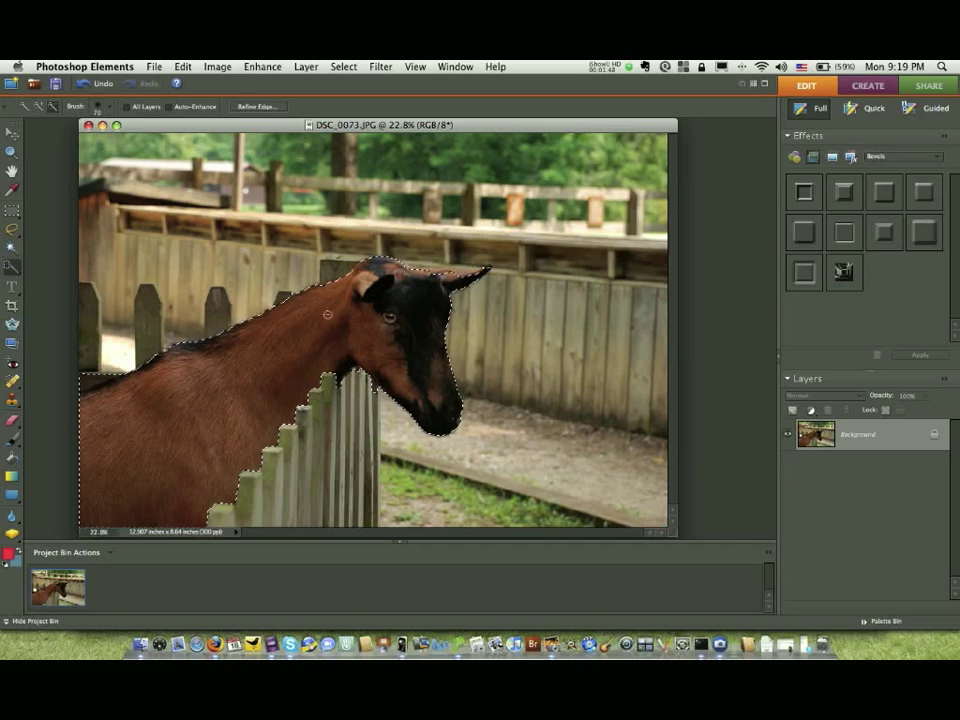
mouse_move(226, 337)
mouse_down()
mouse_move(231, 379)
mouse_move(259, 413)
mouse_move(246, 432)
mouse_up()
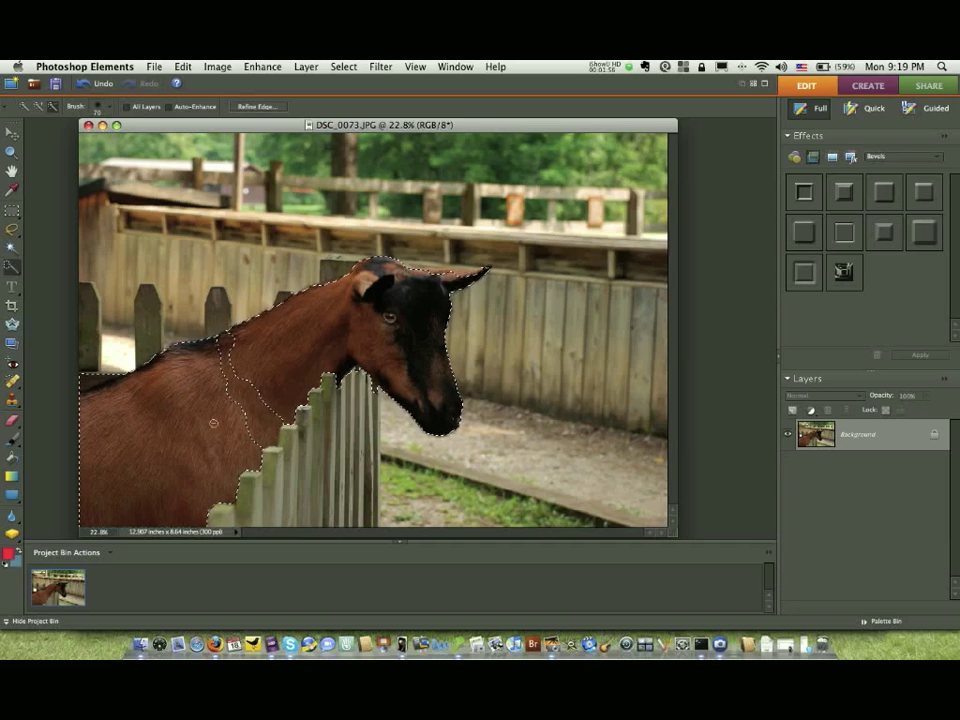
key(bracketright)
key(bracketright)
key(bracketright)
key(bracketright)
key(bracketright)
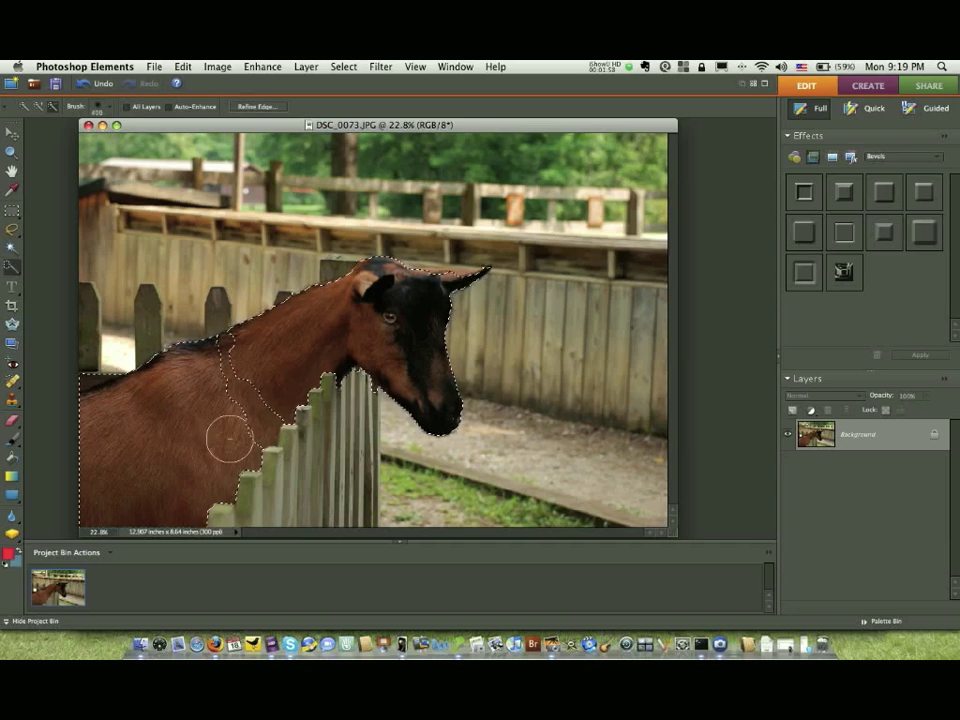
mouse_move(218, 447)
mouse_down()
mouse_move(152, 470)
mouse_move(57, 452)
mouse_move(97, 402)
mouse_move(200, 383)
mouse_up()
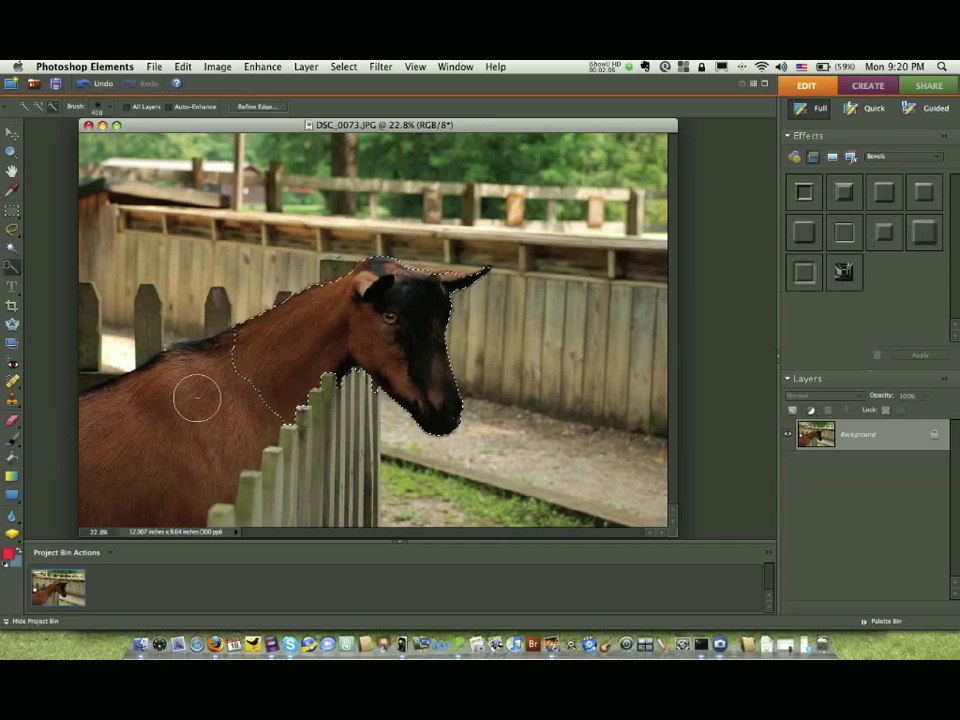
click(214, 357)
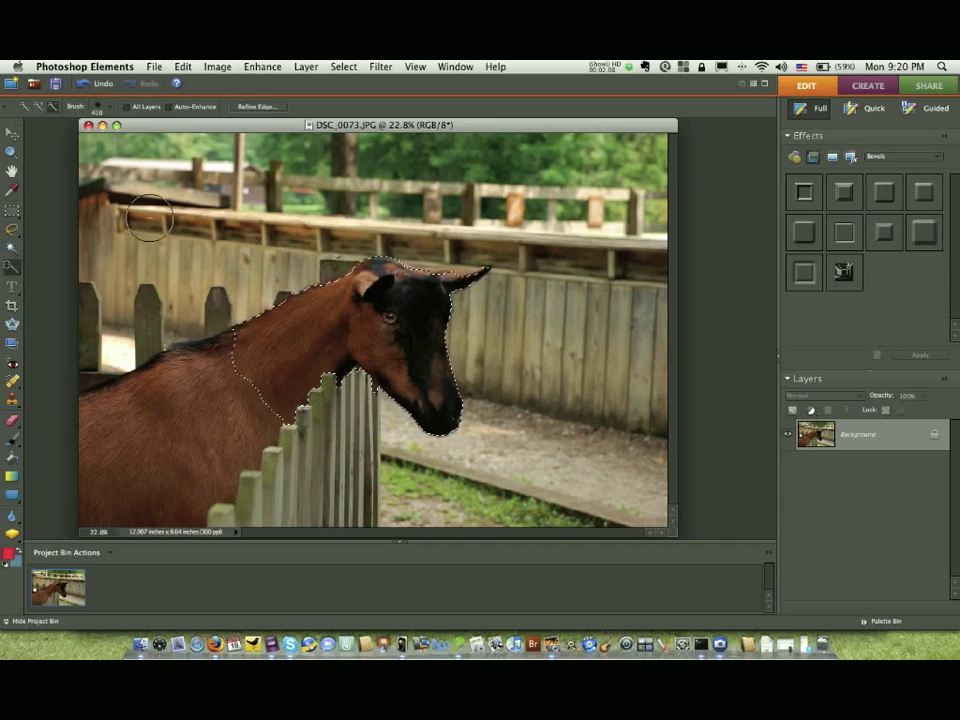
click(38, 107)
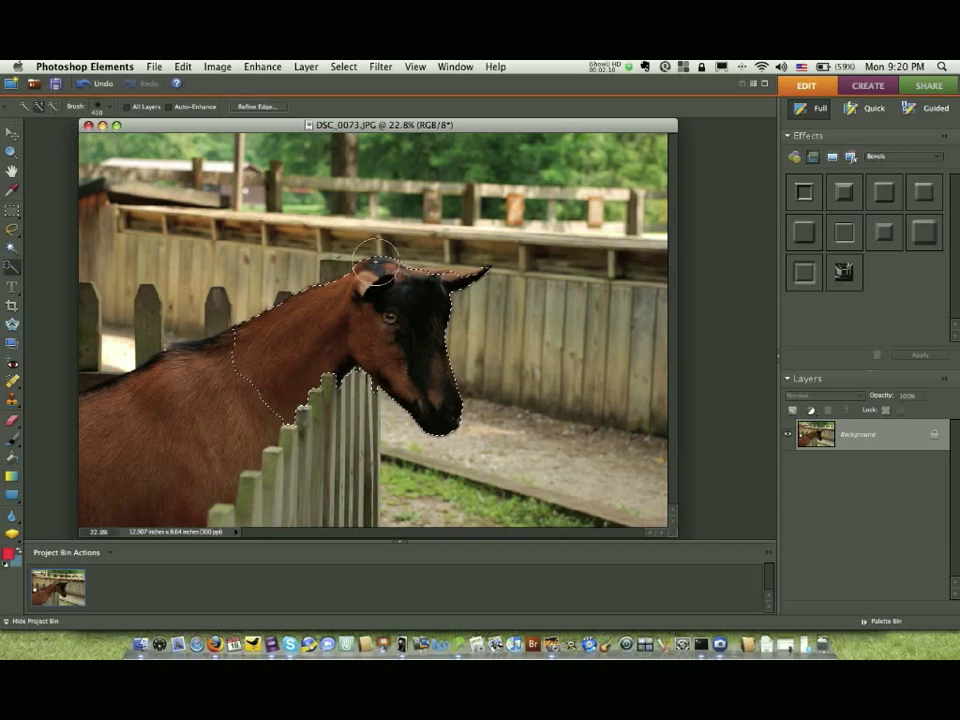
key(bracketleft)
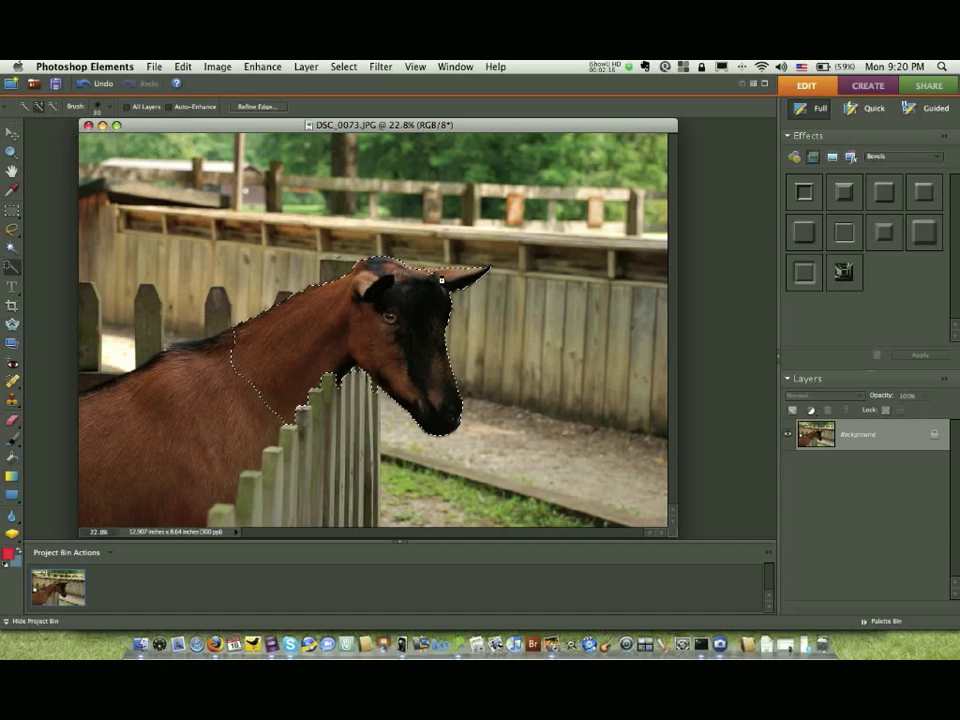
click(387, 297)
Duplicate the Background layer and copy the selected head and neck to a new Layer 1
drag(791, 418, 793, 411)
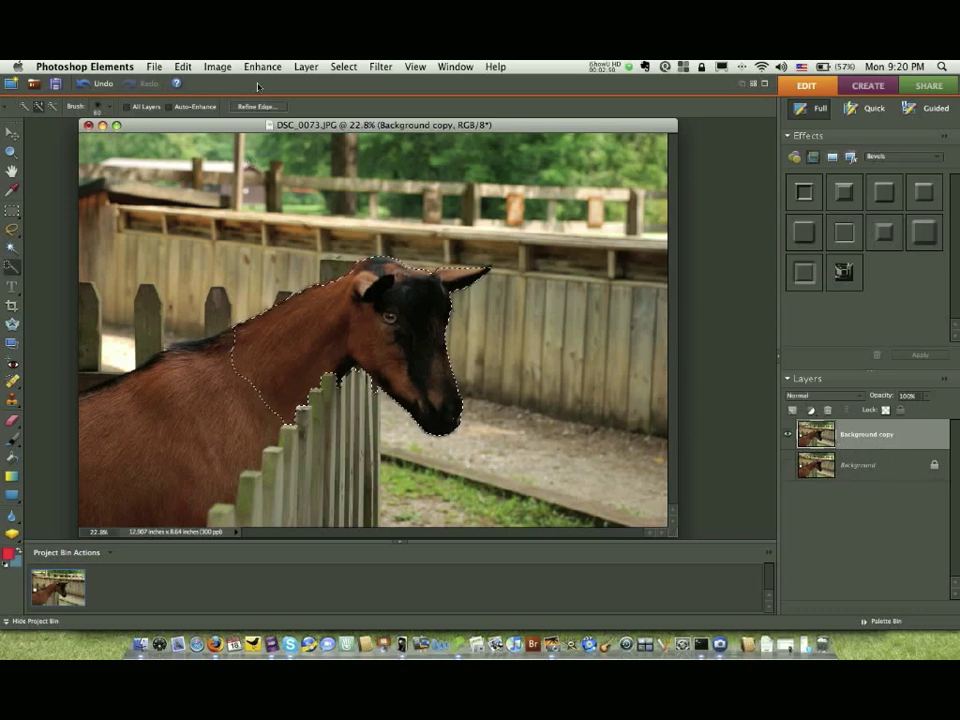
click(305, 67)
mouse_move(320, 82)
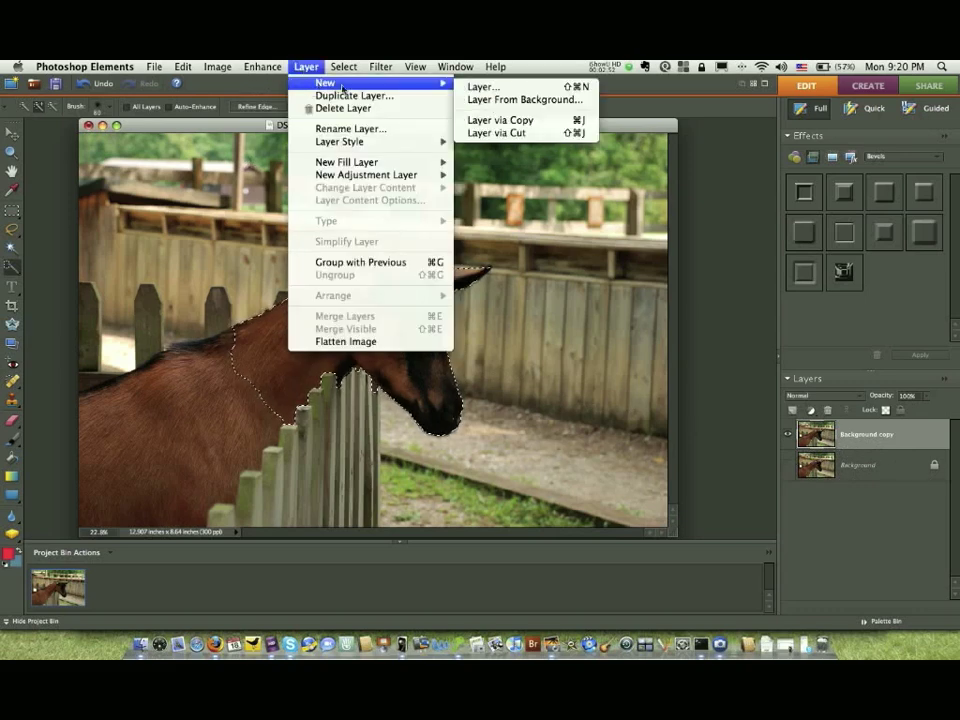
click(488, 122)
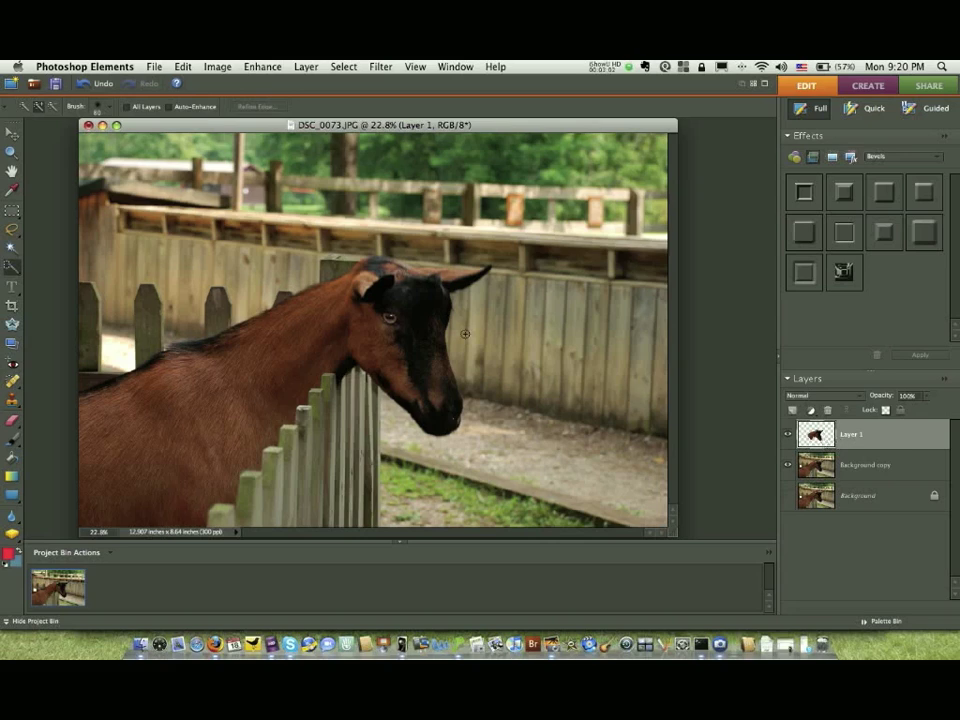
click(12, 133)
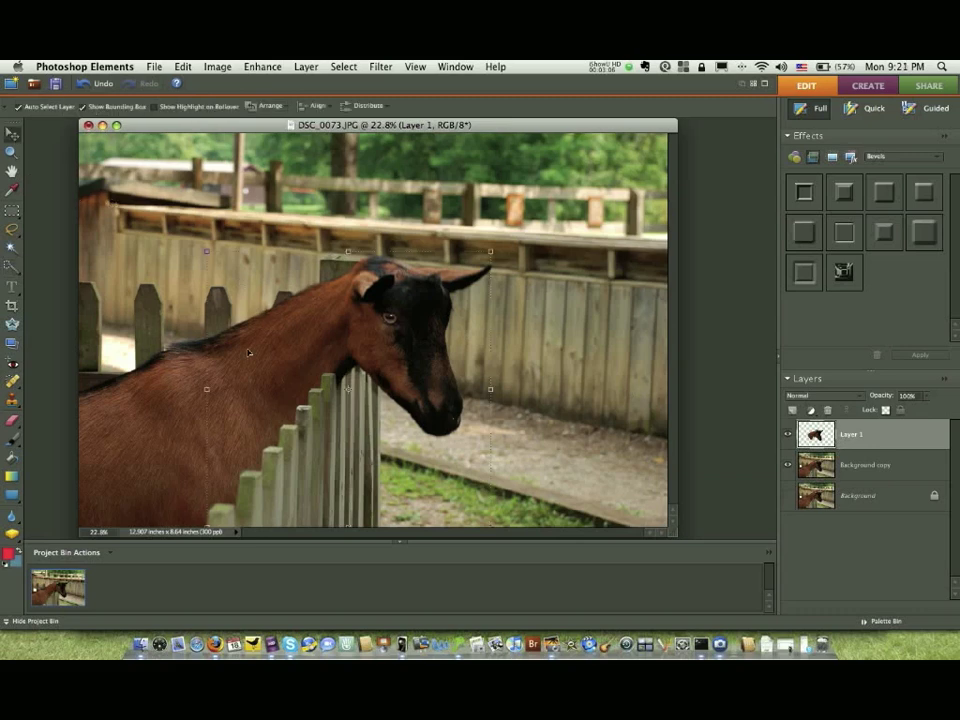
Flip the Layer 1 head horizontally, then resize and place it nose to nose with the original
drag(365, 359, 433, 324)
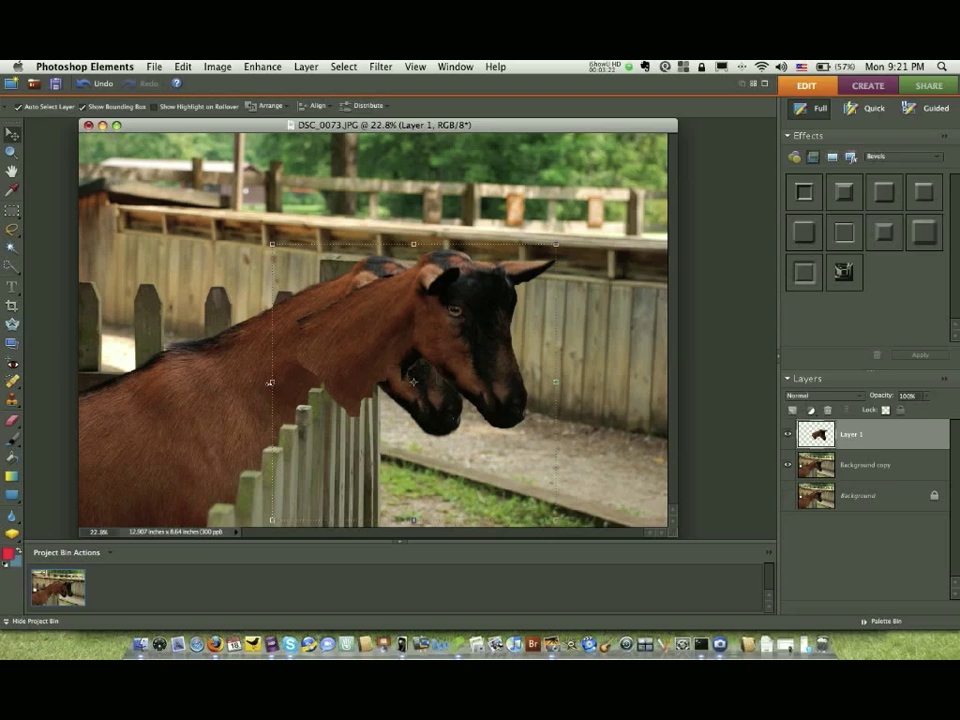
drag(270, 382, 705, 390)
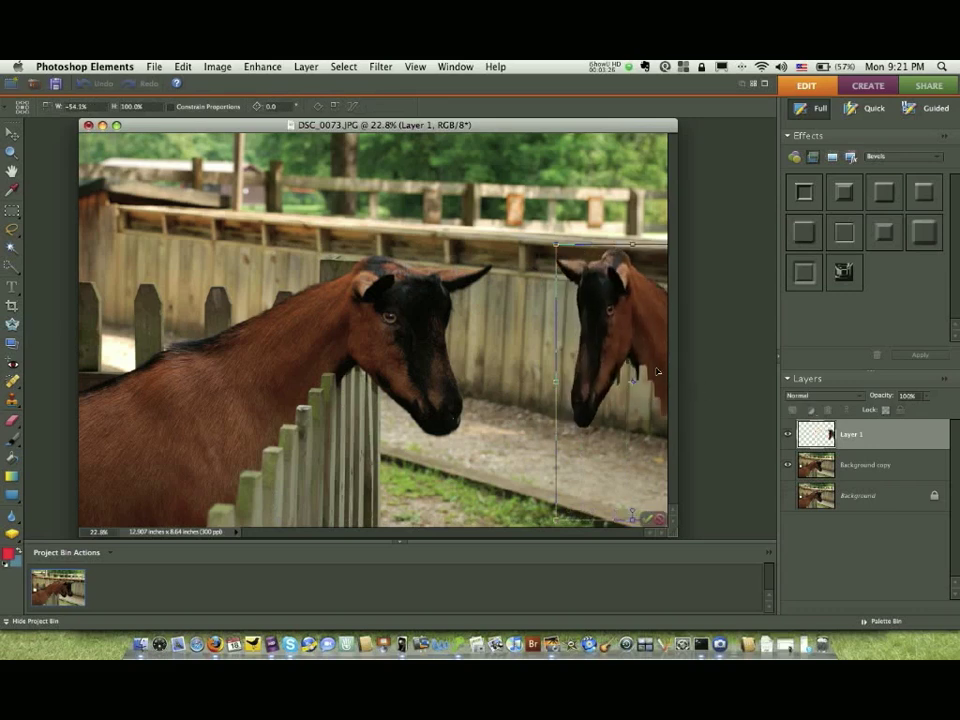
drag(653, 355, 575, 359)
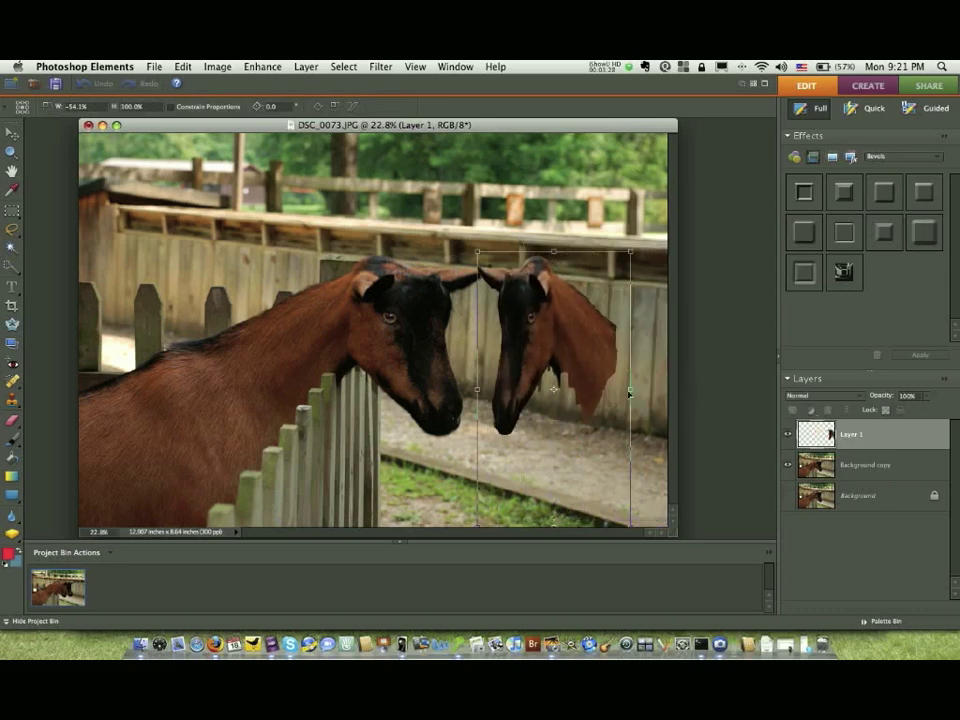
drag(630, 392, 699, 386)
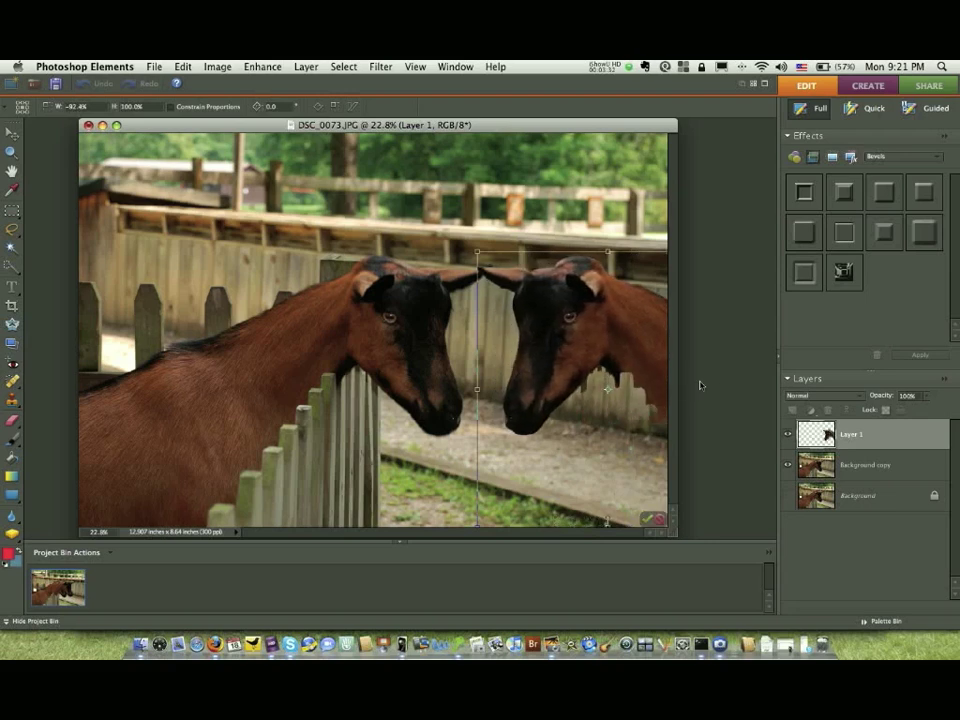
drag(654, 358, 608, 359)
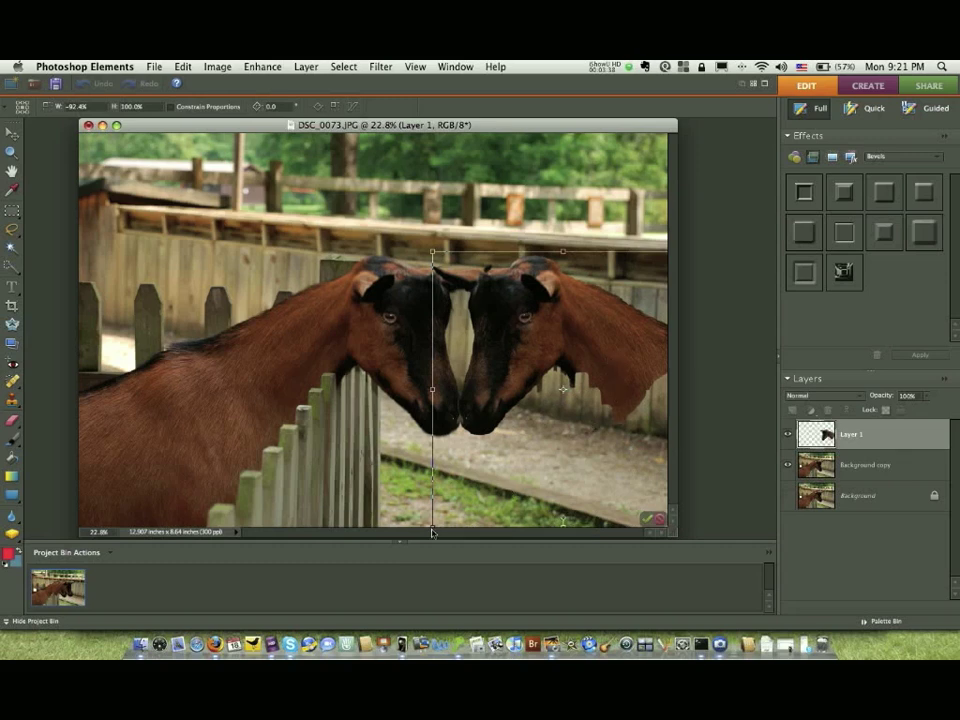
drag(432, 524, 425, 525)
drag(555, 365, 563, 362)
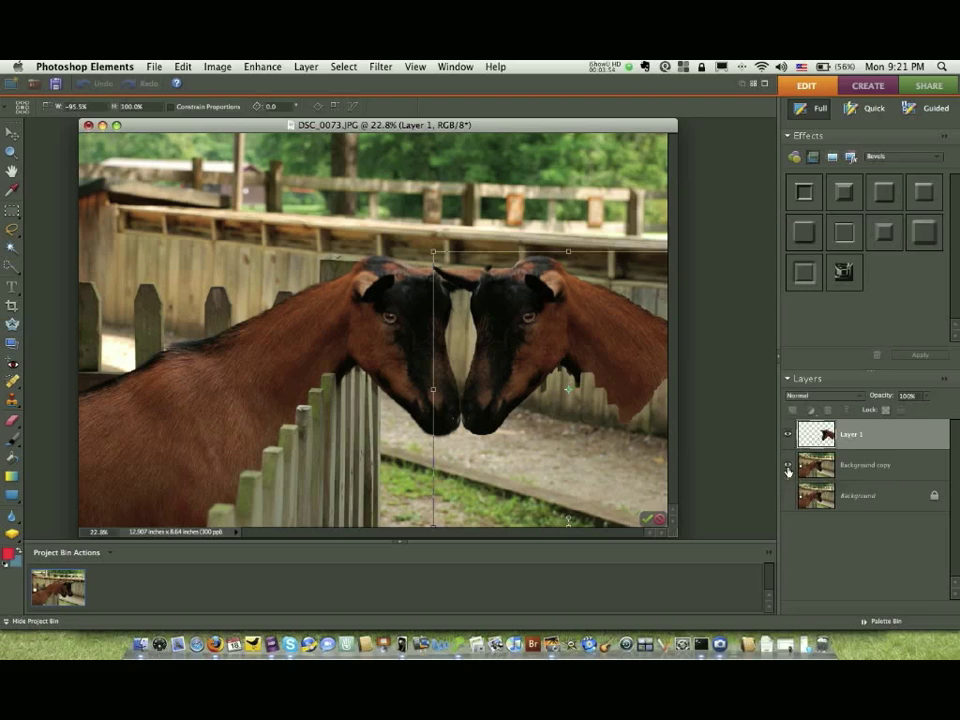
click(646, 519)
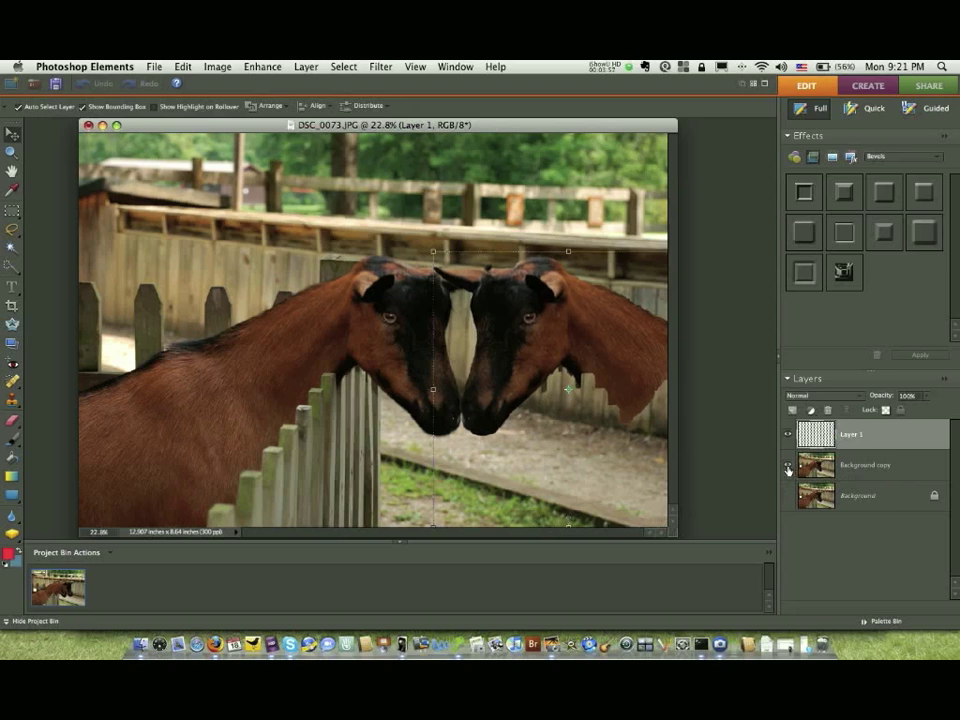
click(788, 467)
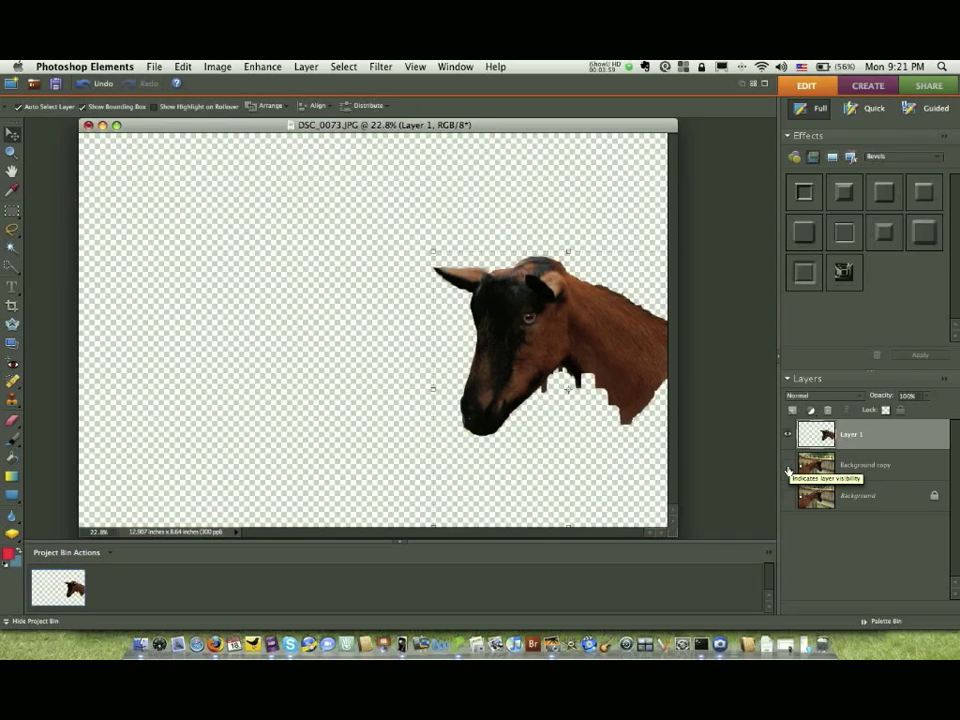
click(788, 467)
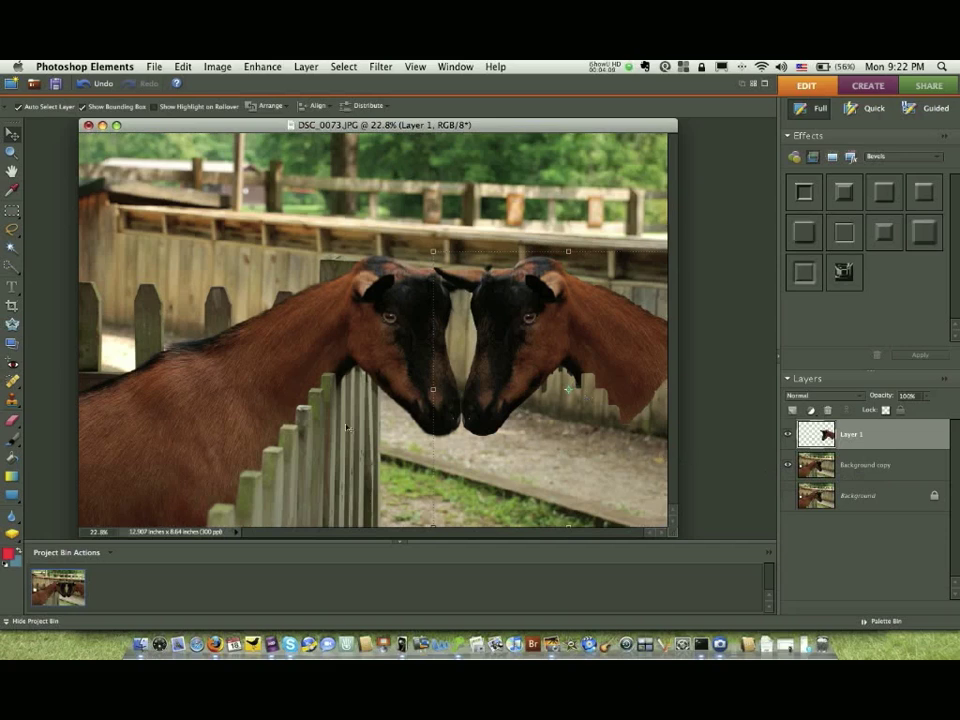
Erase stray edges of the mirrored head, then switch to the Clone Stamp
click(12, 421)
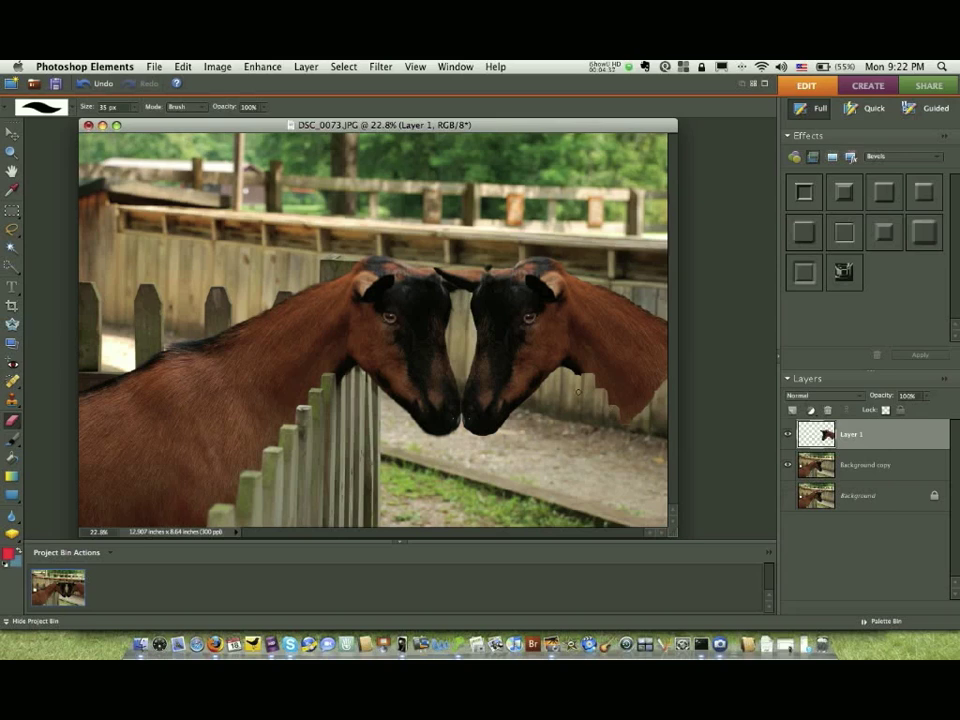
click(12, 399)
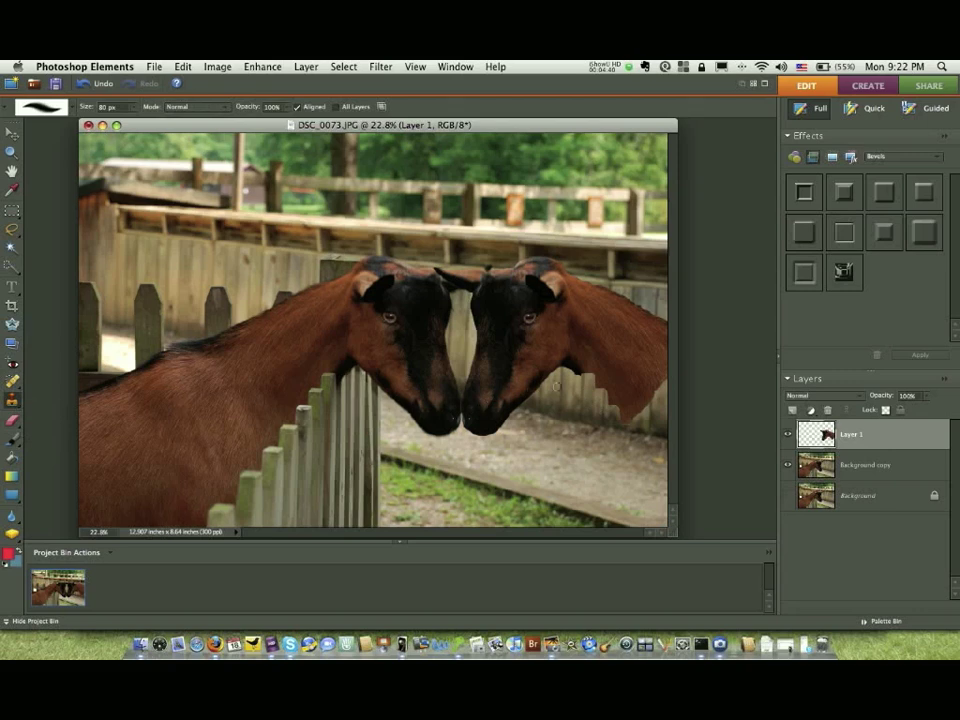
Clone neck fur with a 150 px brush over the gaps along the mirrored goat's lower neck
key(bracketright)
key(bracketright)
key(bracketright)
key(bracketright)
alt+click(597, 370)
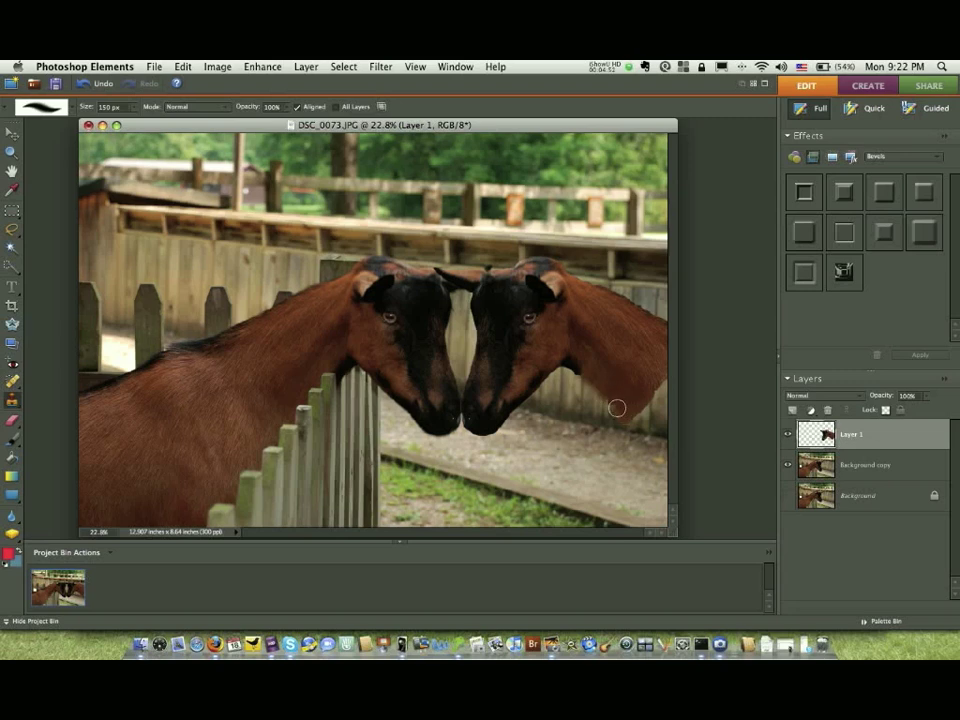
alt+click(619, 391)
mouse_move(607, 352)
mouse_down()
mouse_move(627, 424)
mouse_move(652, 412)
mouse_move(660, 394)
mouse_move(652, 409)
mouse_move(658, 396)
mouse_move(623, 408)
mouse_move(663, 452)
mouse_move(632, 397)
mouse_move(666, 447)
mouse_move(657, 451)
mouse_move(630, 422)
mouse_move(636, 415)
mouse_up()
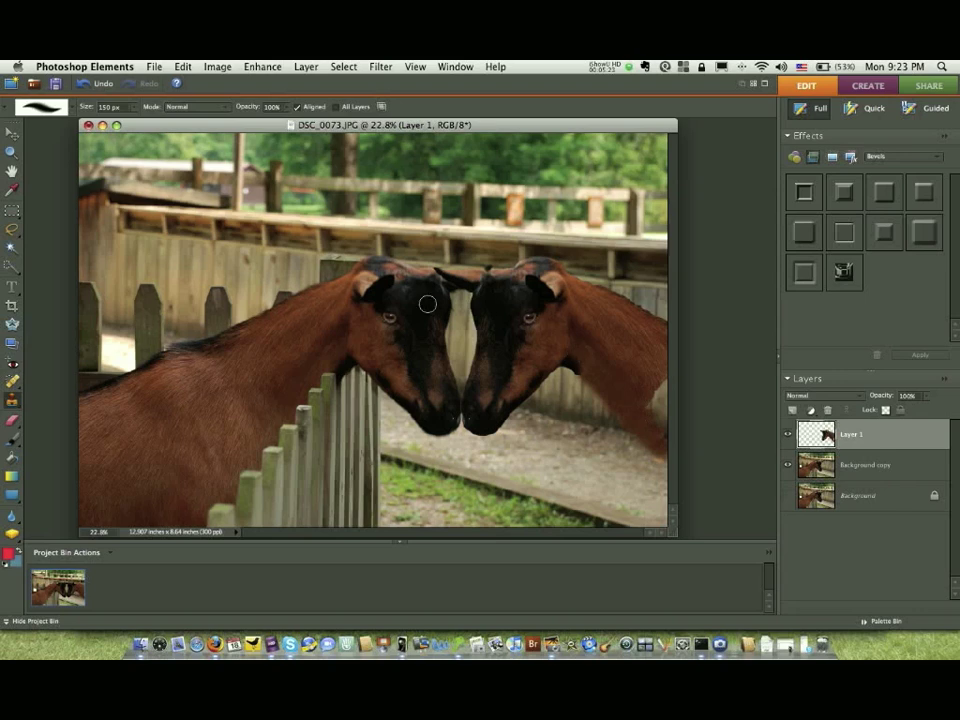
click(13, 212)
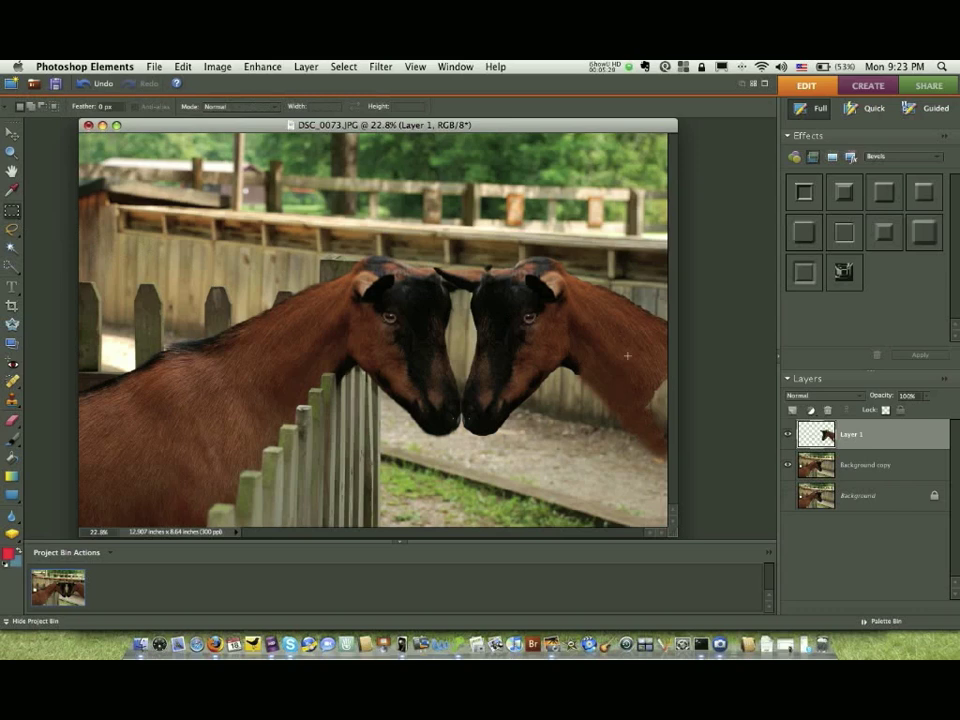
Copy a neck fur patch to Layer 2, move it down over the seam and stretch it taller
drag(624, 344, 666, 378)
click(307, 66)
mouse_move(340, 84)
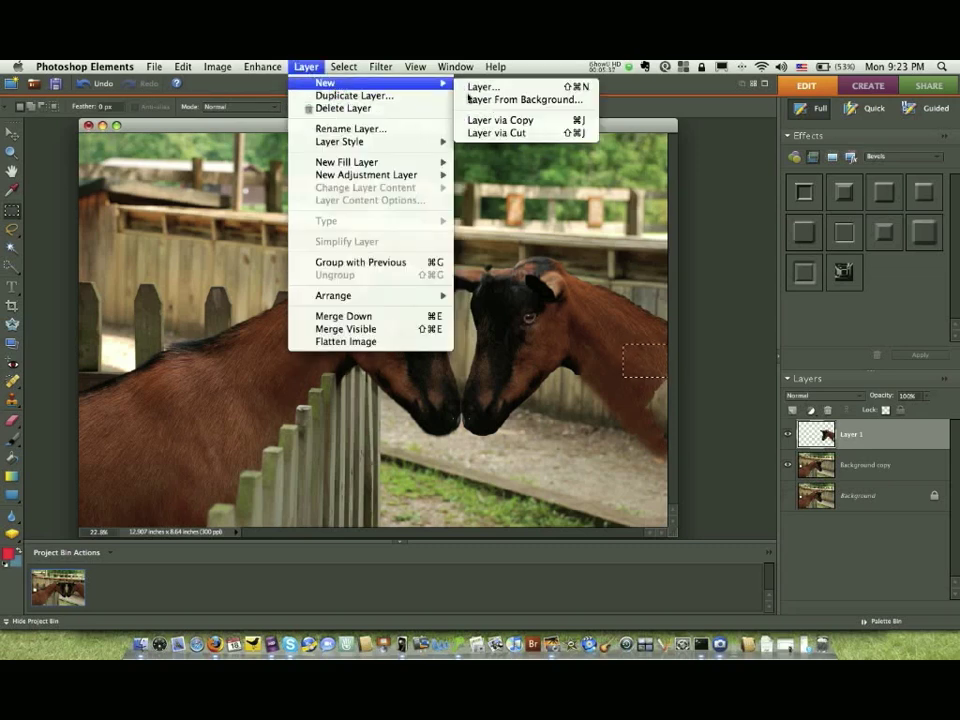
click(475, 128)
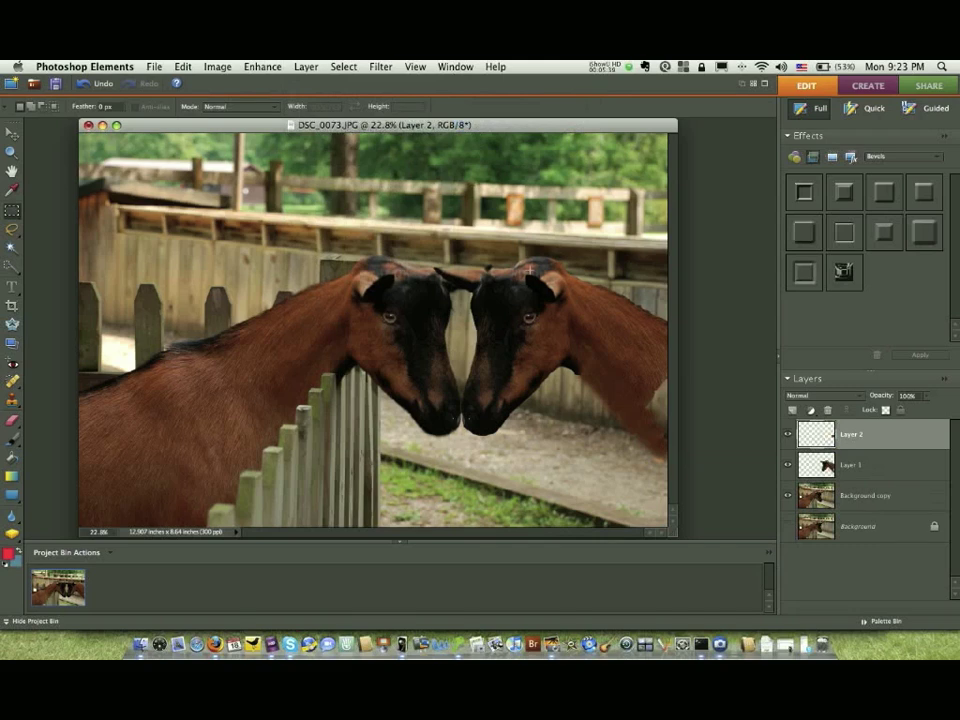
click(11, 132)
drag(646, 362, 661, 390)
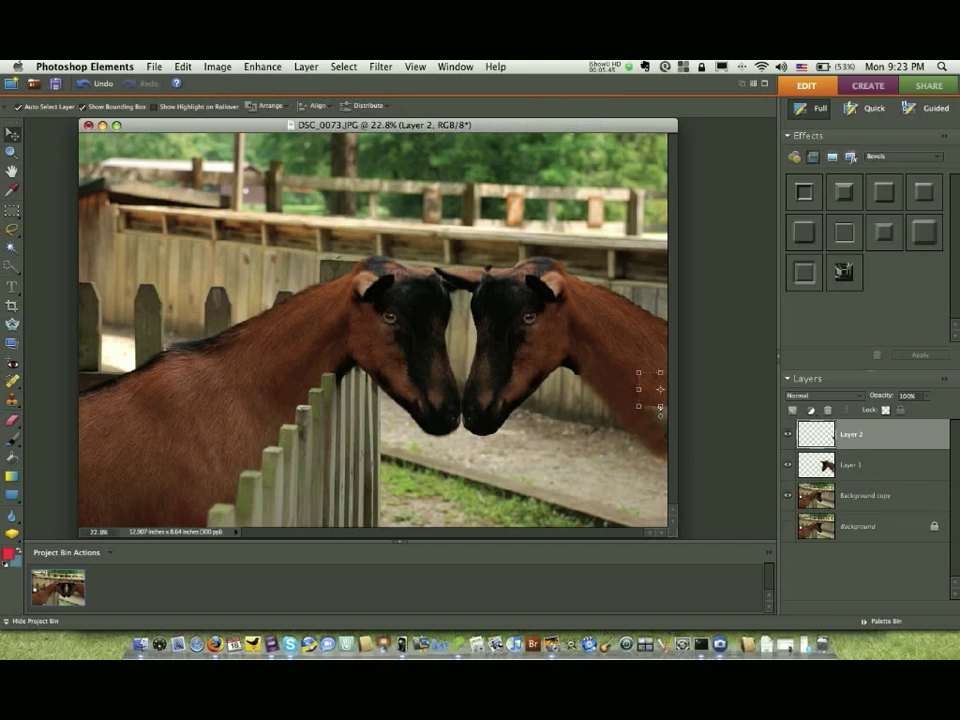
drag(660, 407, 660, 436)
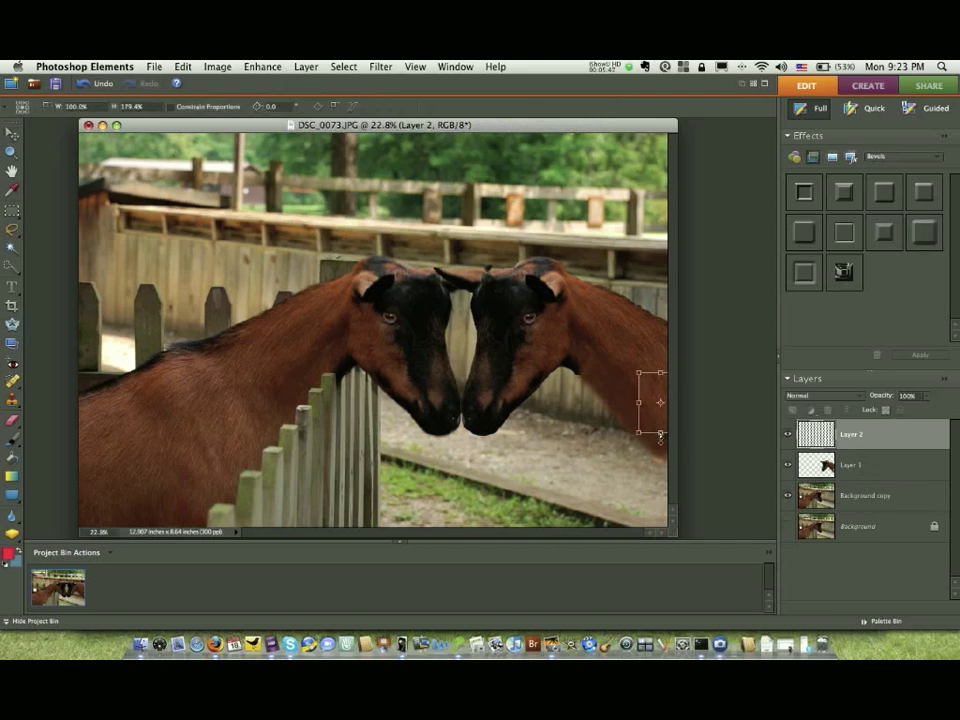
key(Return)
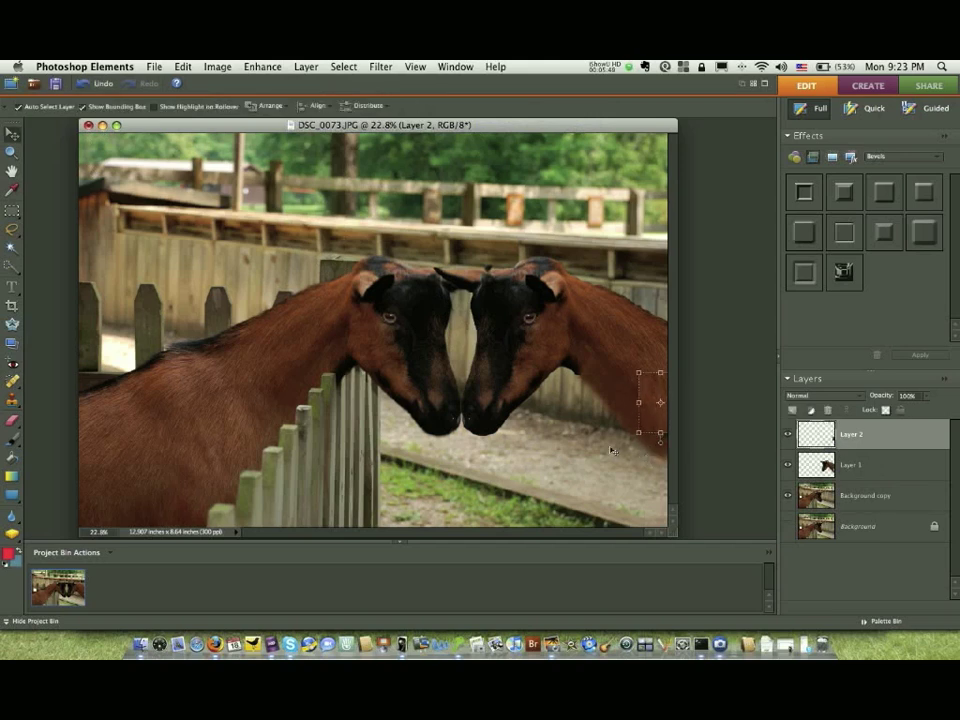
Lower Layer 2's opacity to about 93% and make Background copy the active layer
click(850, 465)
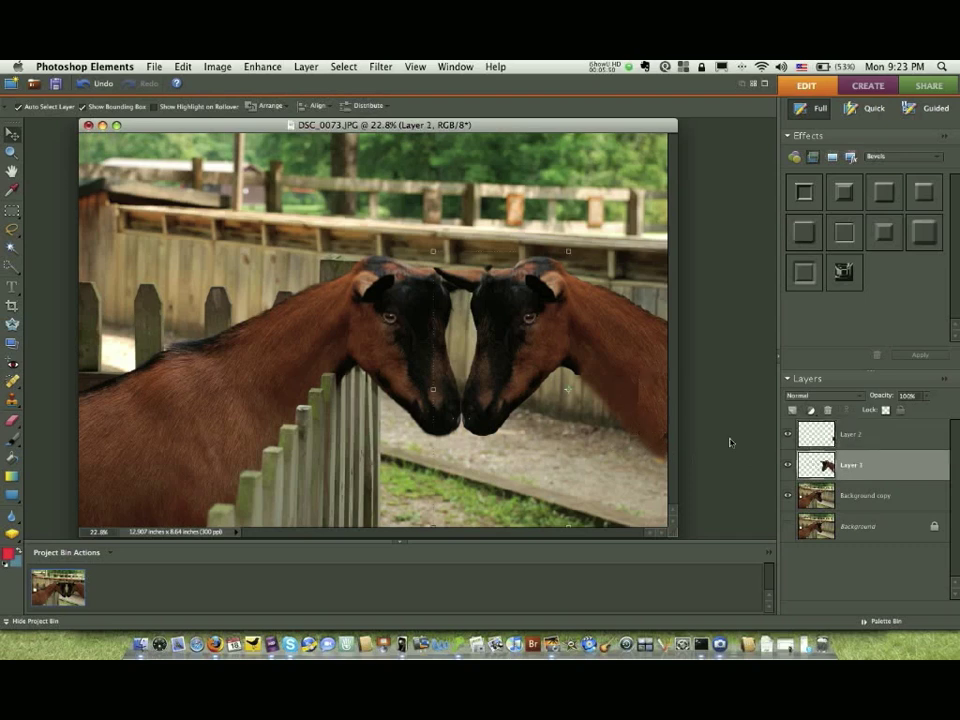
click(850, 434)
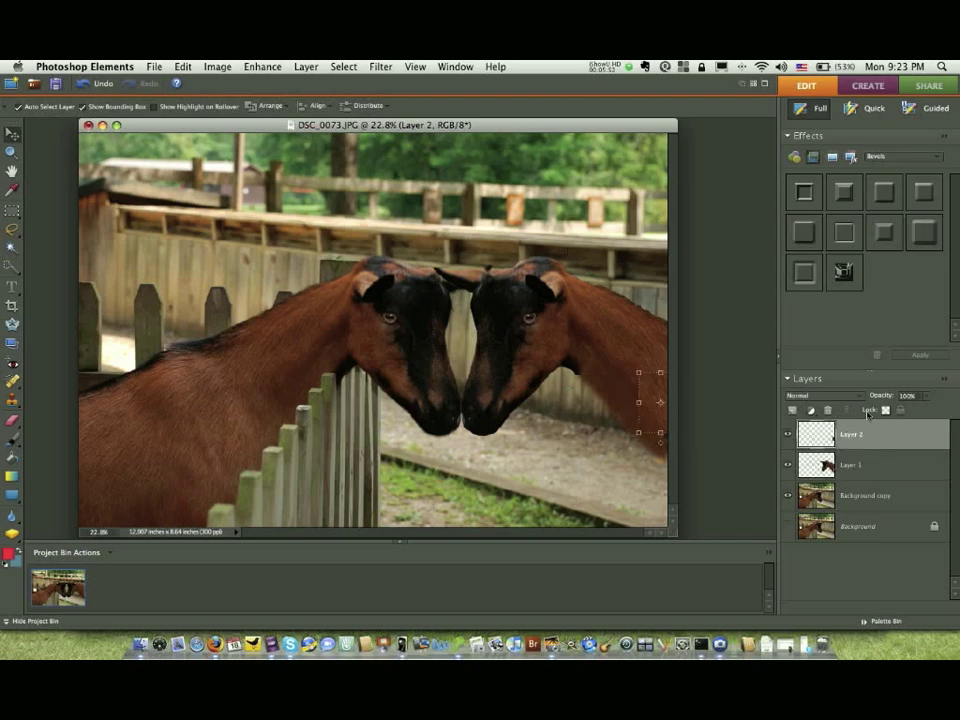
drag(880, 404, 869, 403)
click(872, 467)
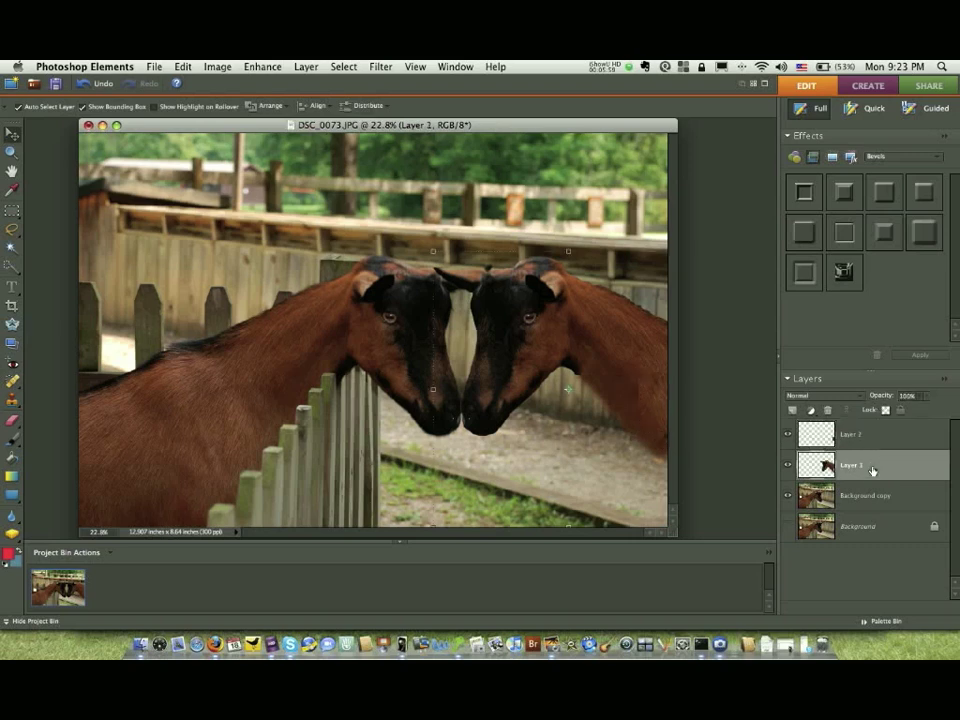
click(877, 496)
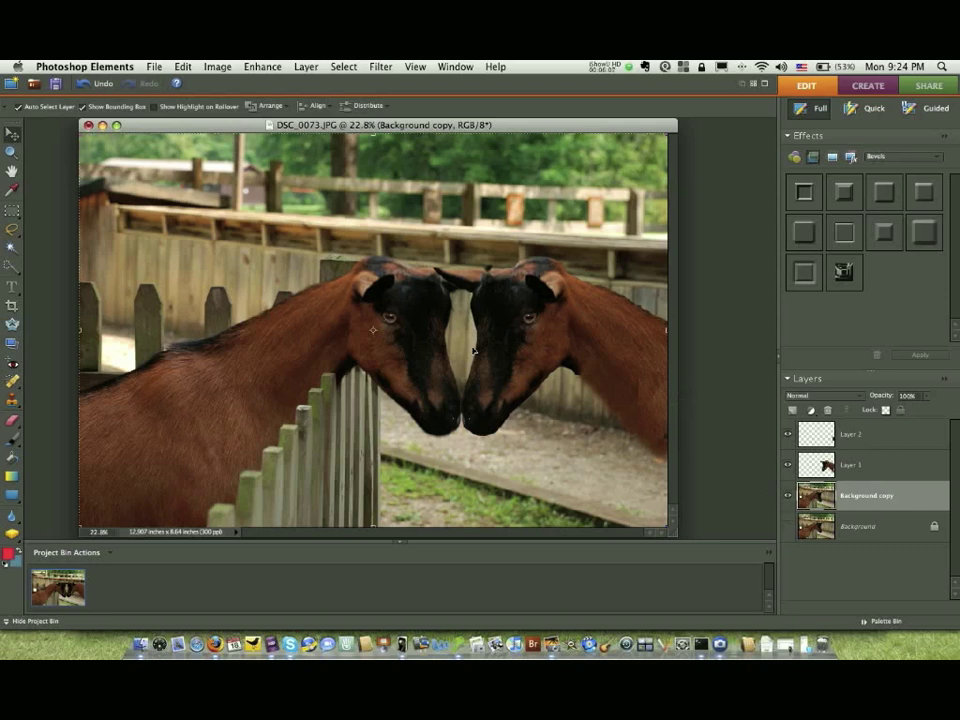
Crop the photo tightly around the goats' heads to 9.313 x 6.21 inches
click(12, 305)
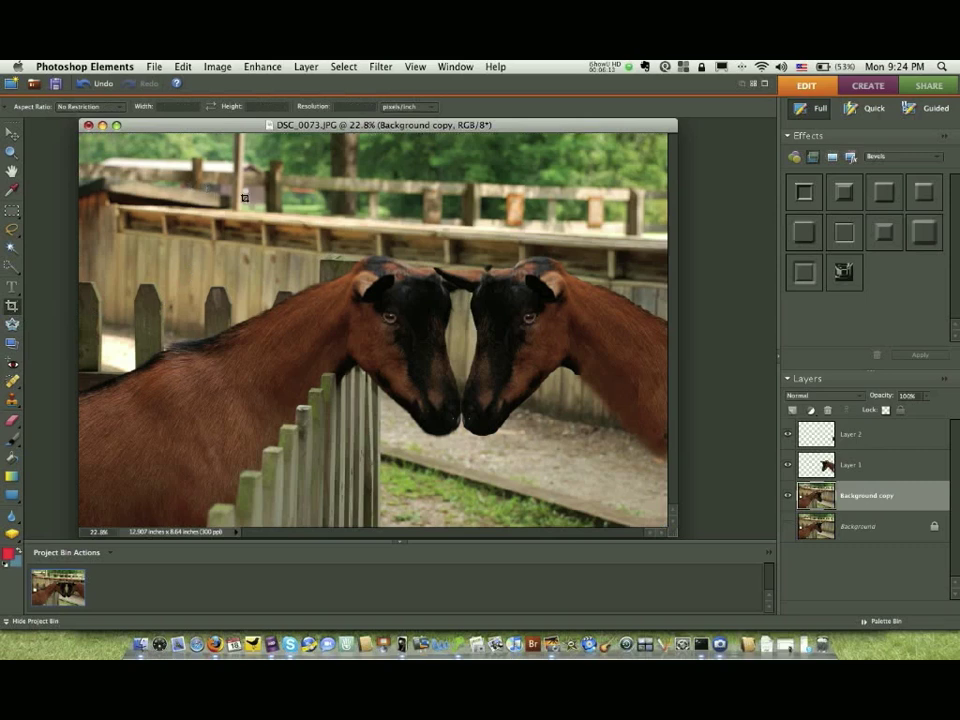
drag(204, 192, 628, 477)
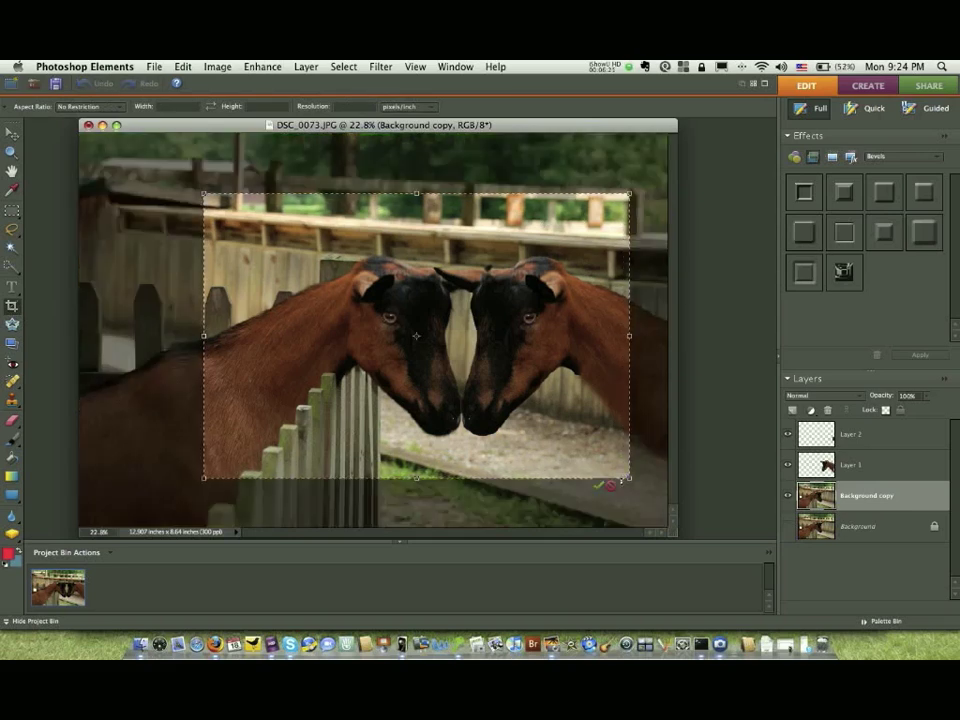
click(597, 485)
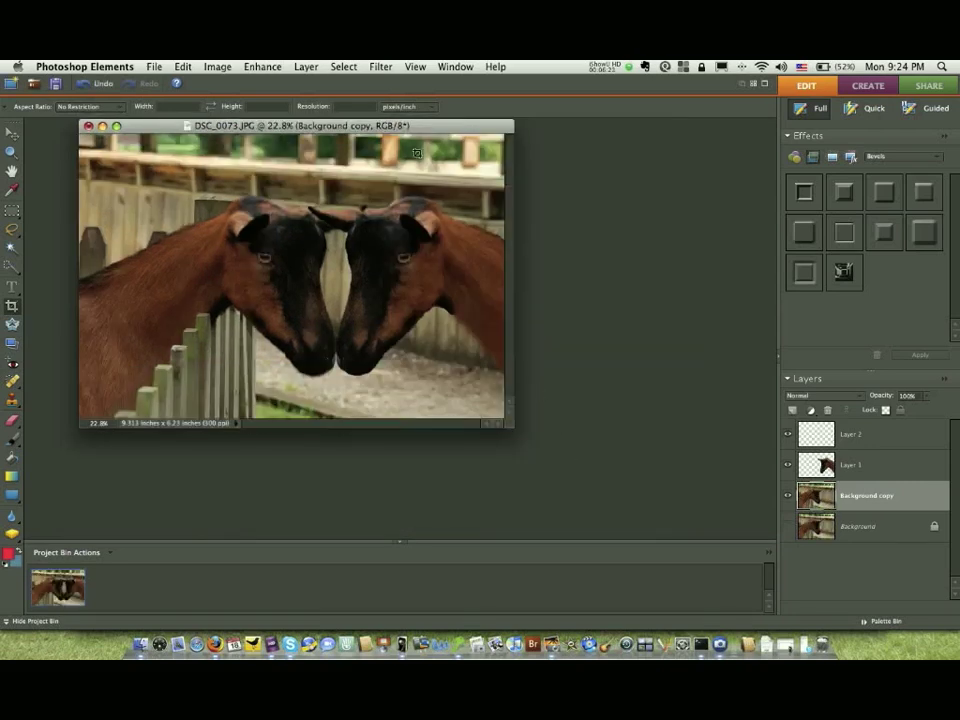
Fit the cropped goat image to the window with View > Fit on Screen
click(413, 66)
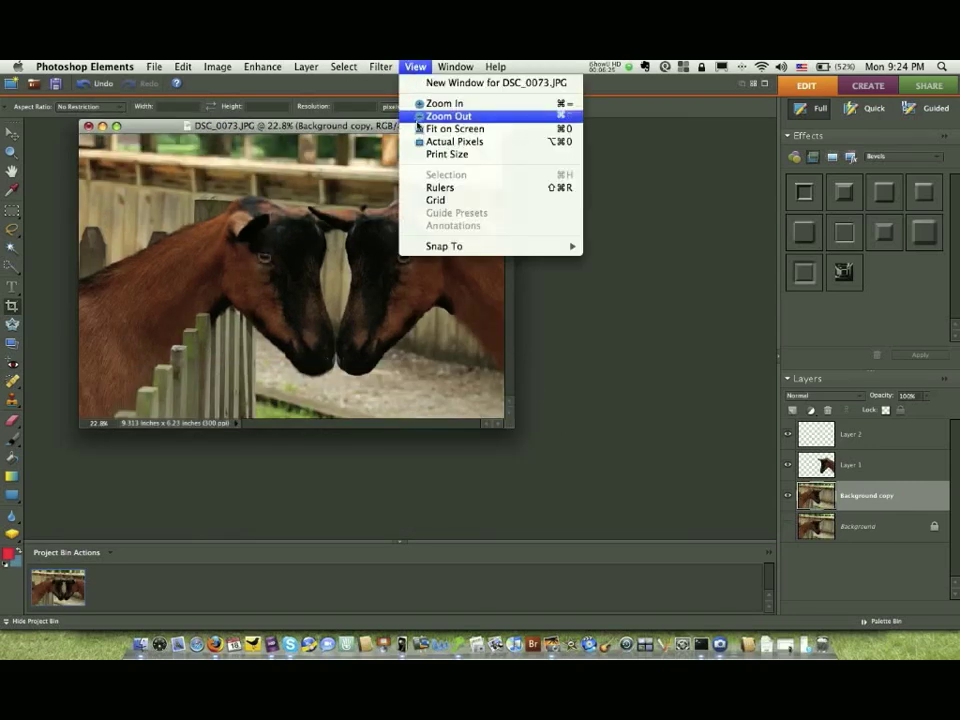
click(420, 129)
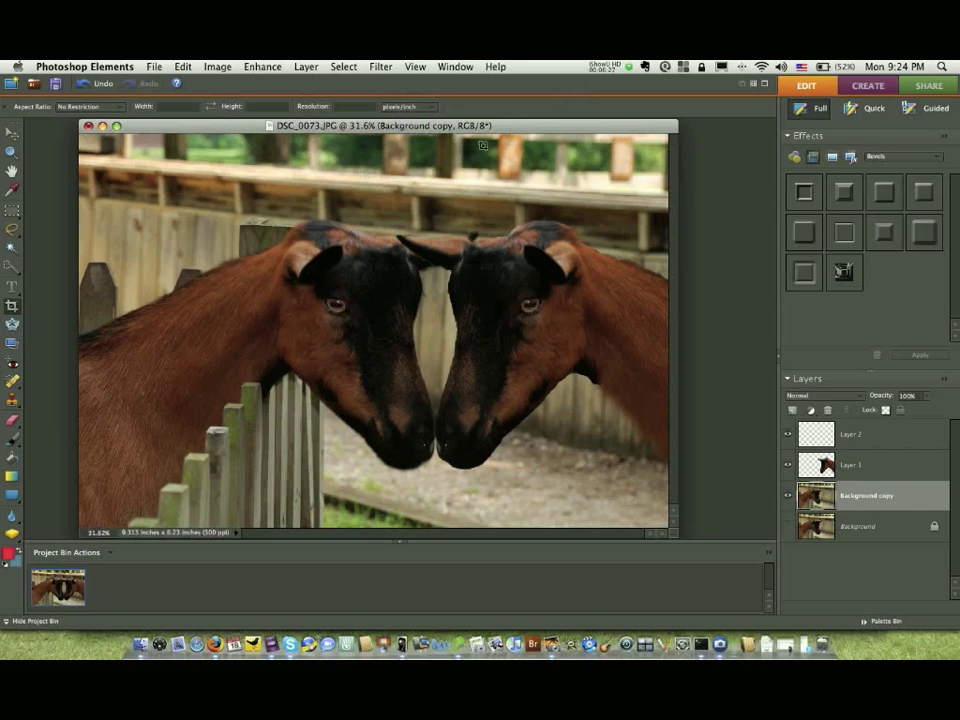